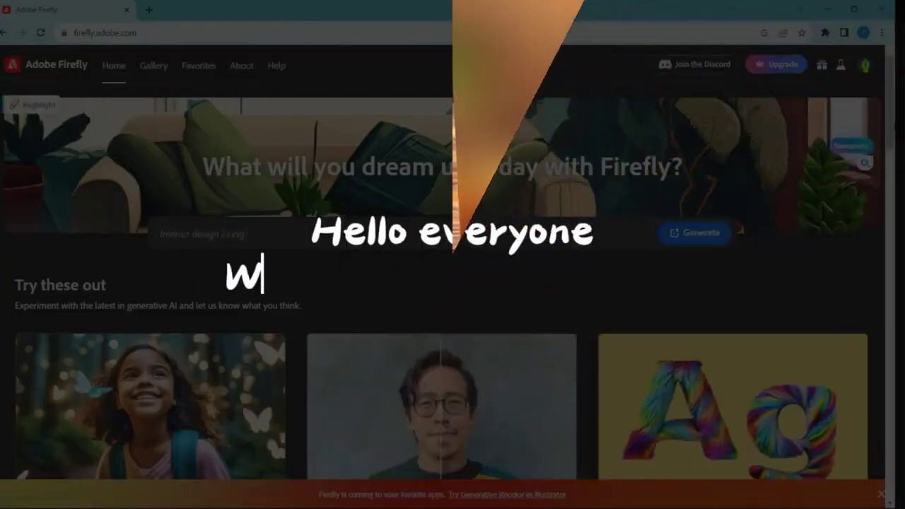
Scroll through the Firefly home page and the BlueWillow AI art site.
scroll(834, 430, down, 10)
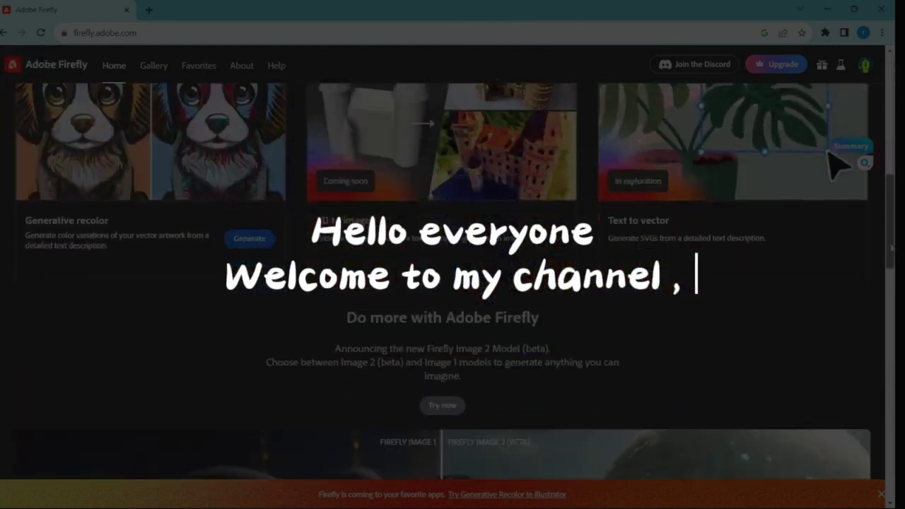
scroll(834, 164, down, 5)
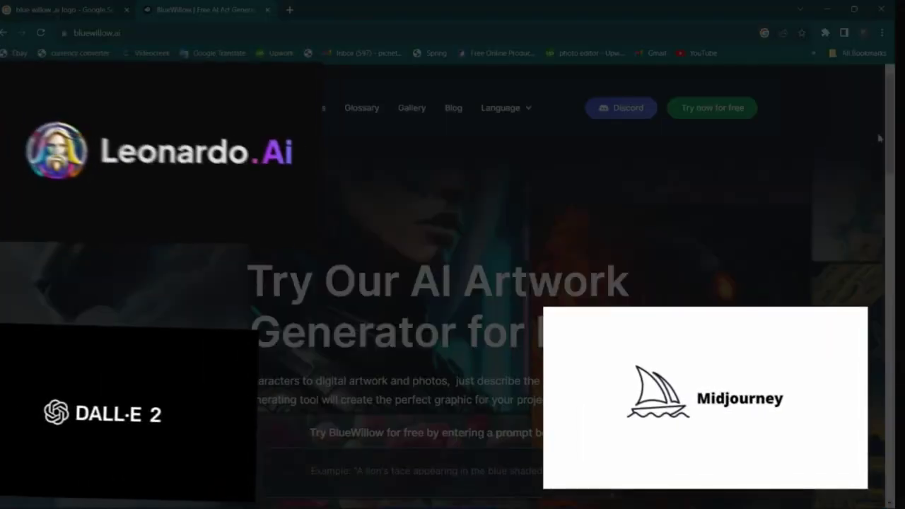
scroll(879, 138, down, 5)
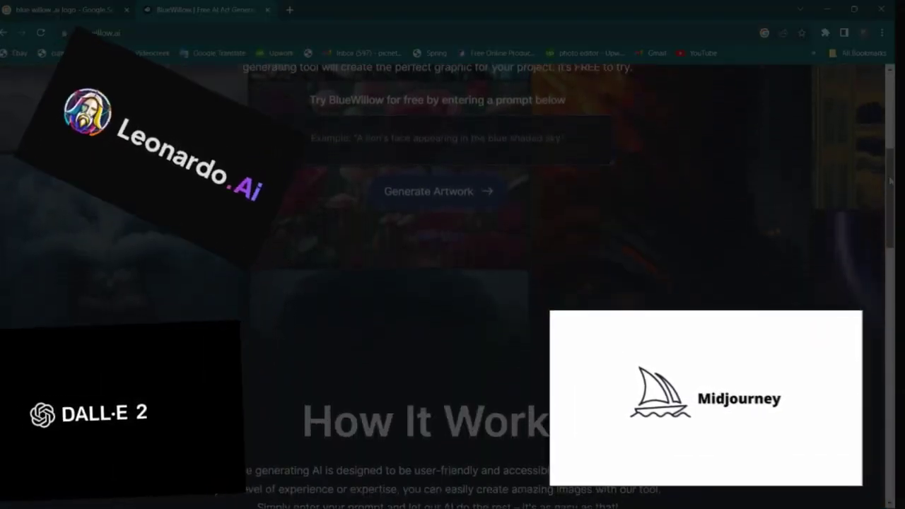
scroll(890, 182, down, 4)
scroll(890, 188, up, 3)
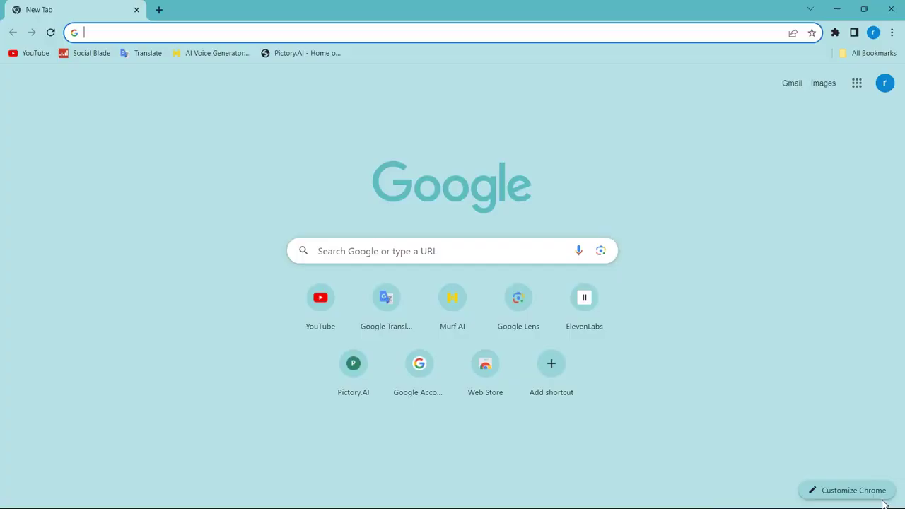
Search Google for 'adobe firefly online'.
click(453, 258)
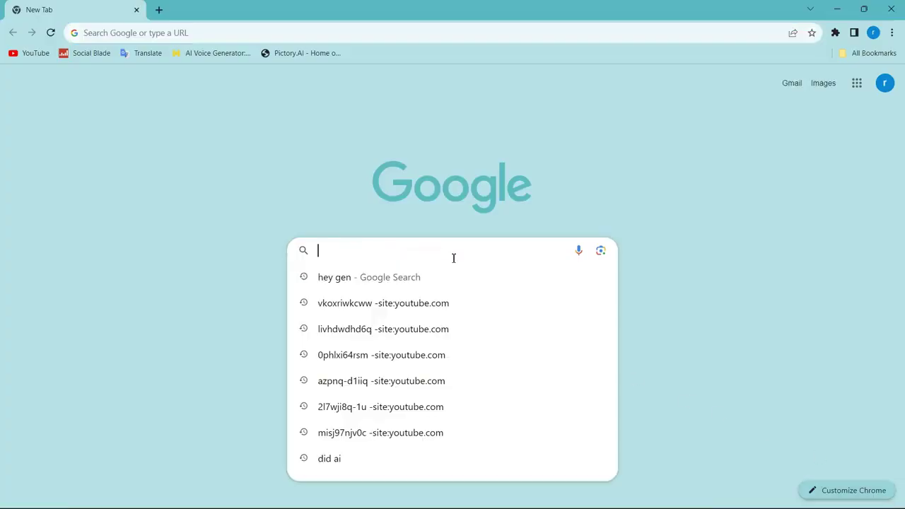
text(ado)
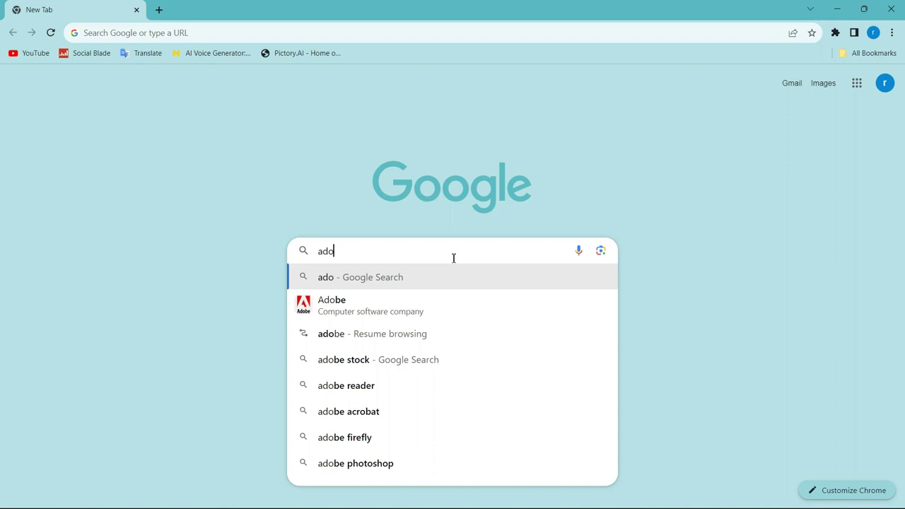
text(be fir)
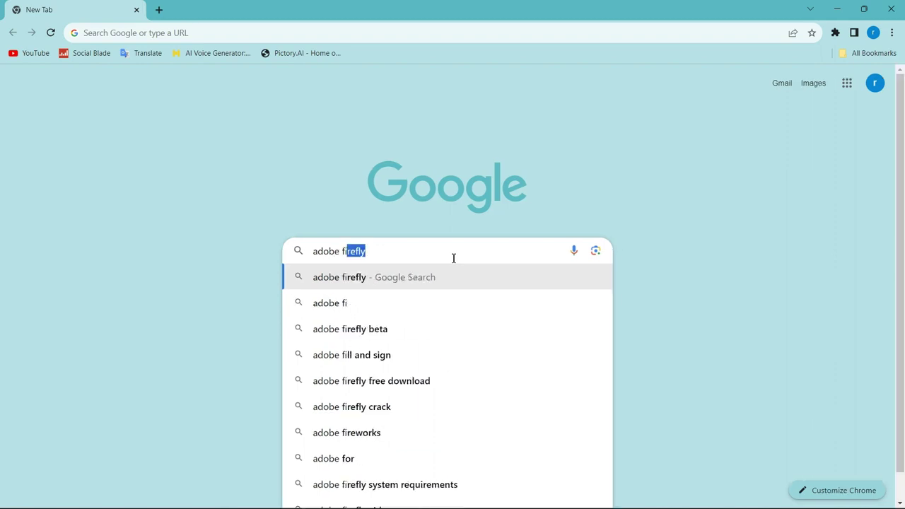
text(efly)
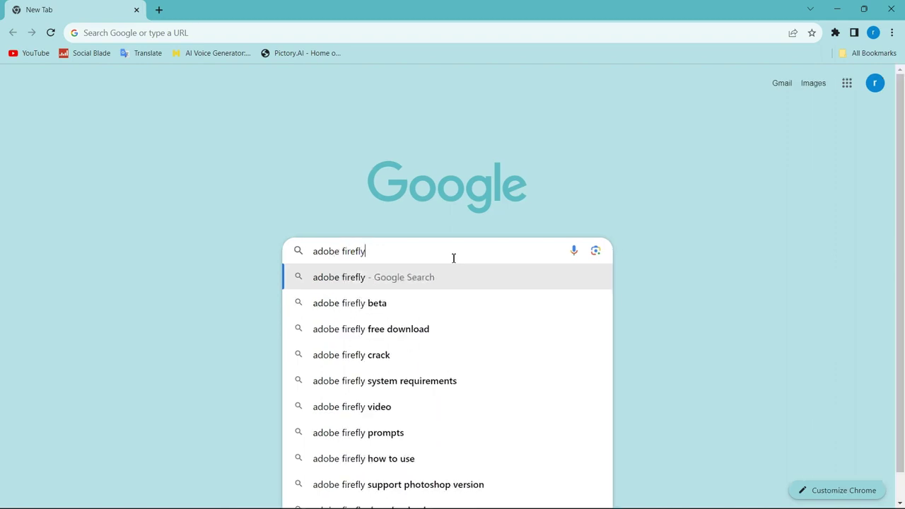
text( online)
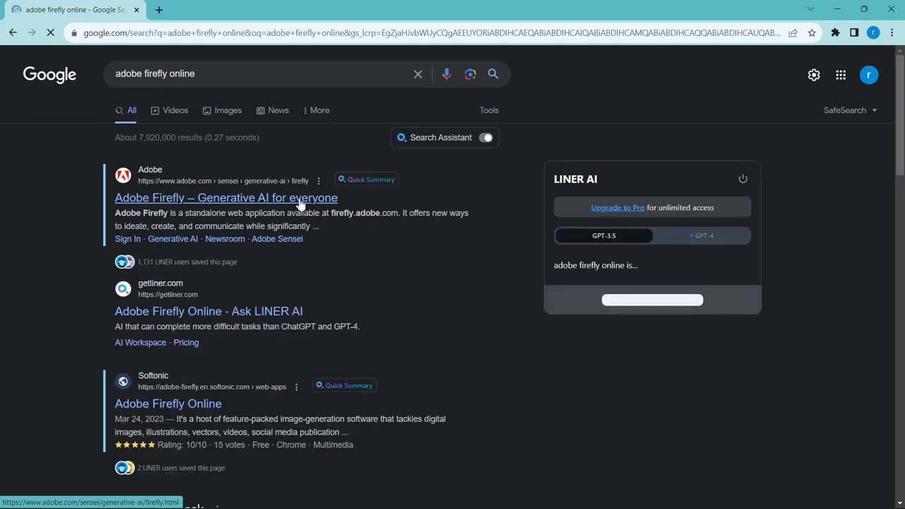
Open Adobe's official Firefly page, dismiss the location notice and launch Text to Image.
click(299, 200)
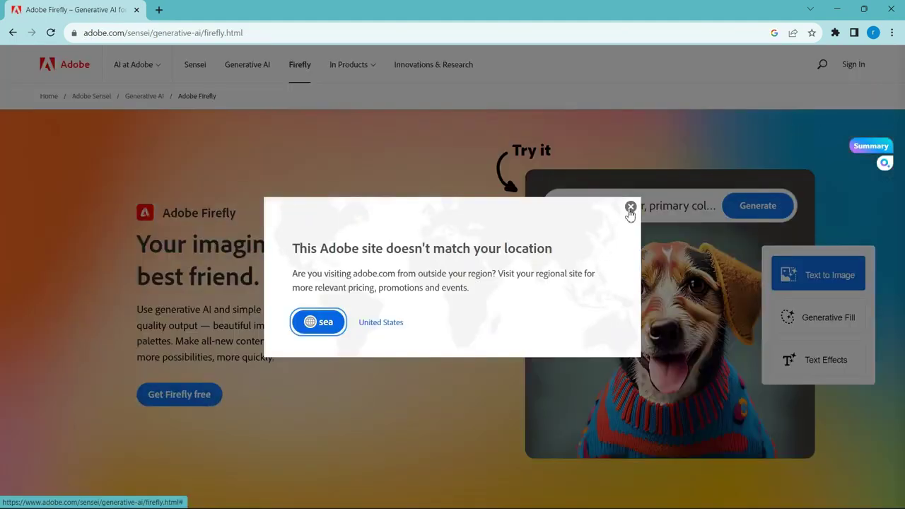
click(630, 208)
drag(901, 86, 902, 133)
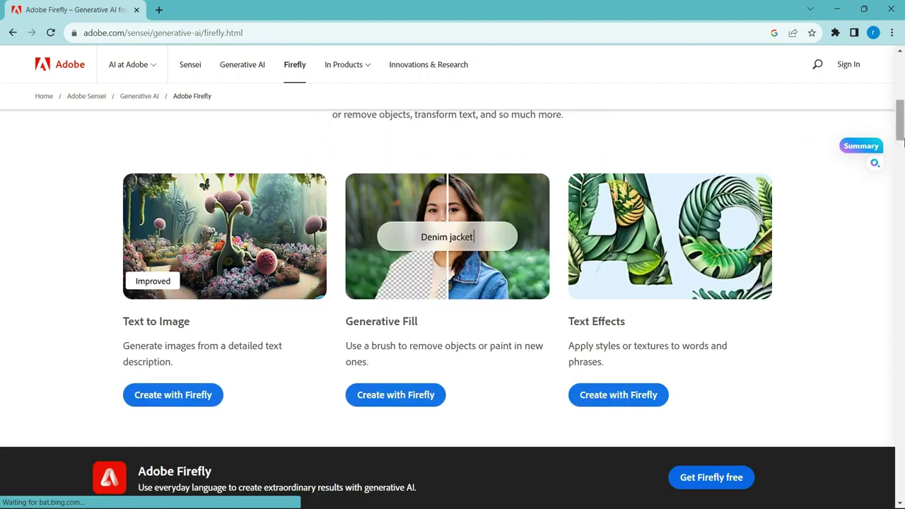
mouse_move(903, 140)
mouse_down()
mouse_move(903, 164)
mouse_move(903, 139)
mouse_up()
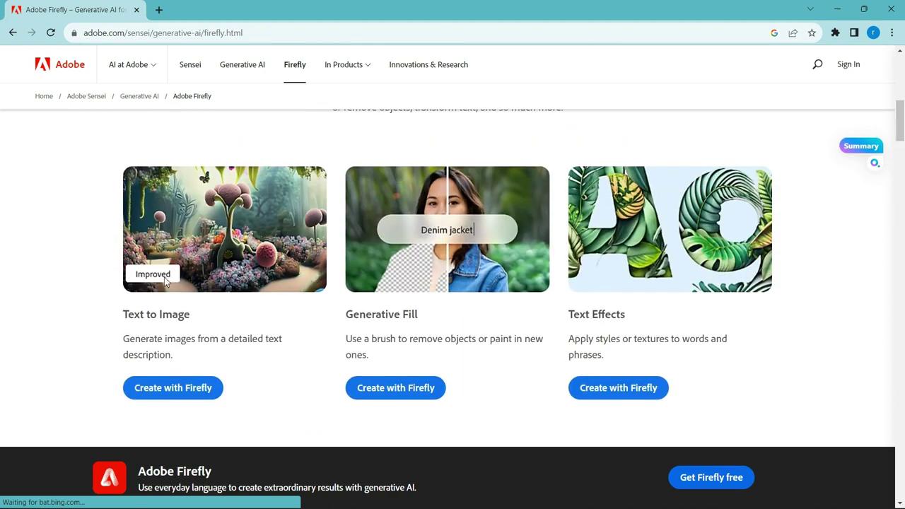
click(179, 386)
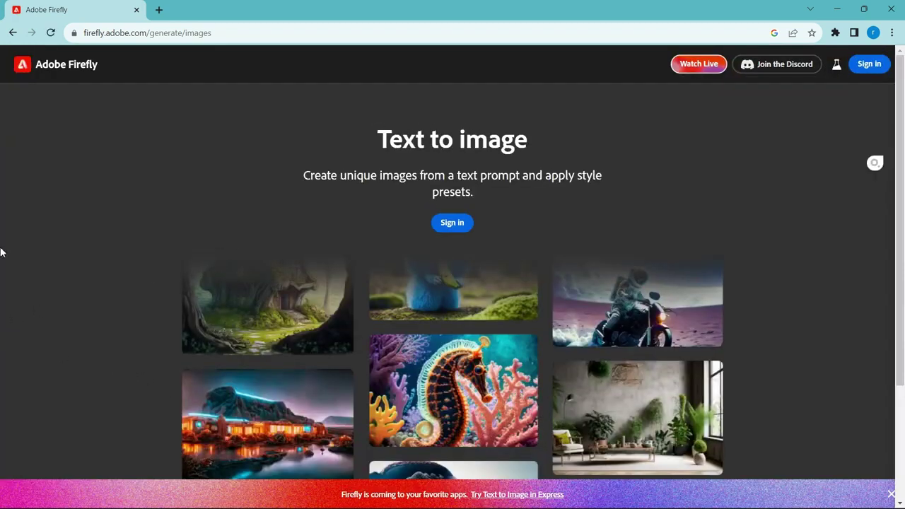
Sign in to Firefly with a Google account, setting the birth month to February.
click(451, 223)
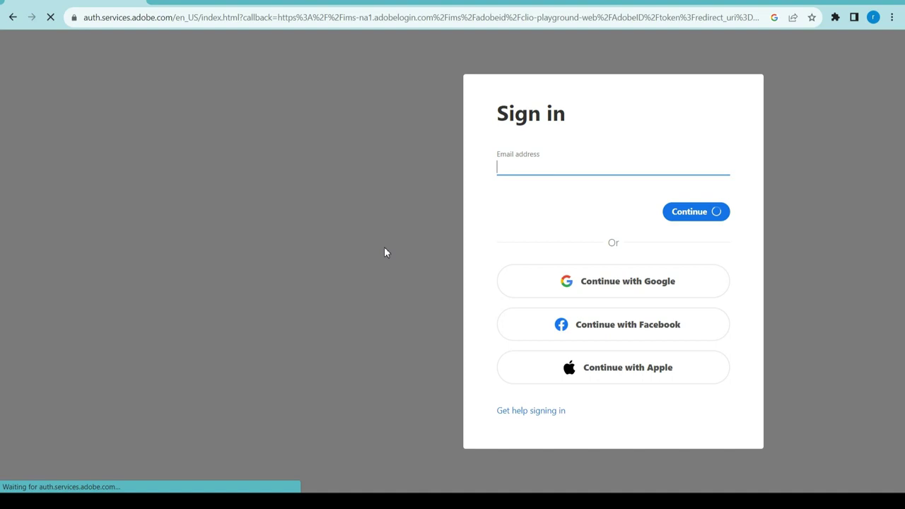
click(589, 282)
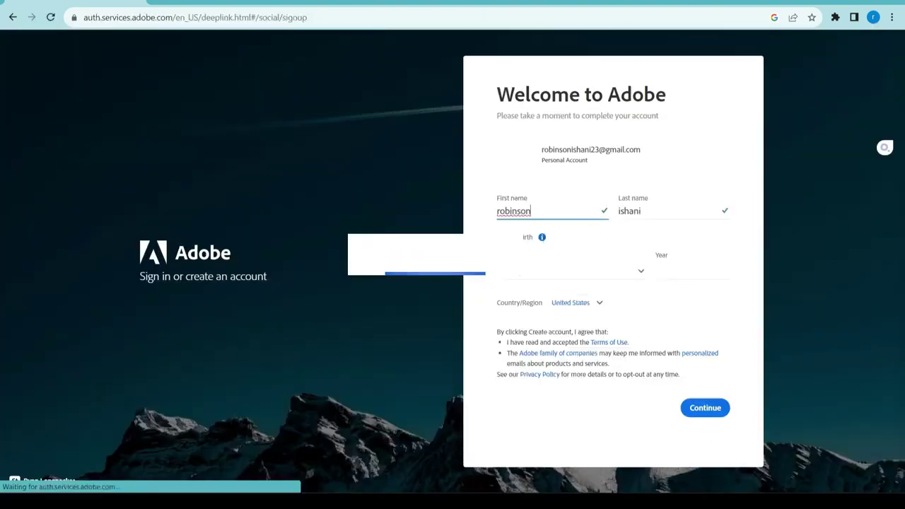
click(645, 267)
click(542, 295)
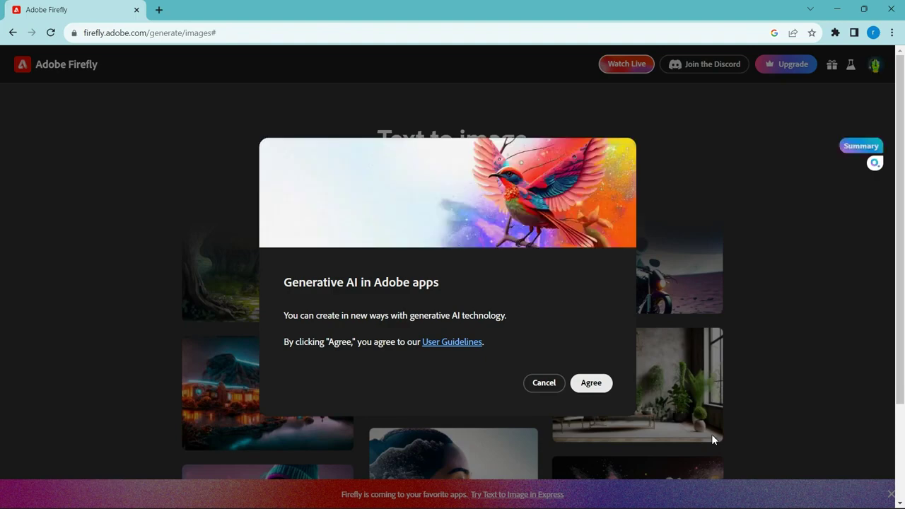
Accept the AI guidelines and generate images for 'pineapple ice cream on the wooden table'.
click(586, 379)
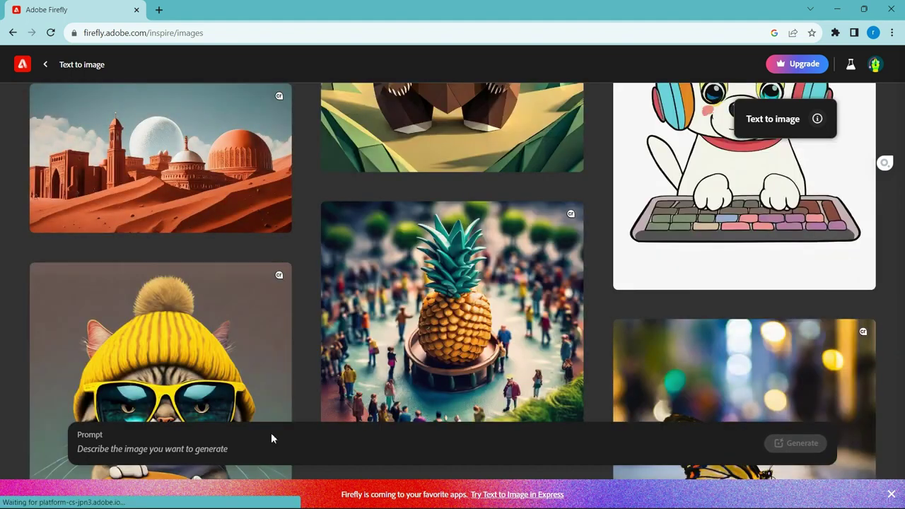
click(235, 446)
text(pineapple ice c)
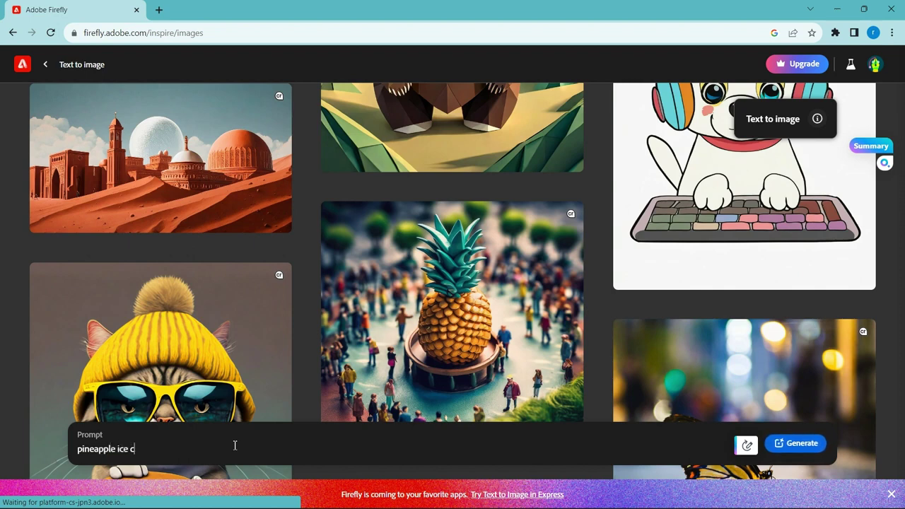
text(ream on the wooden table)
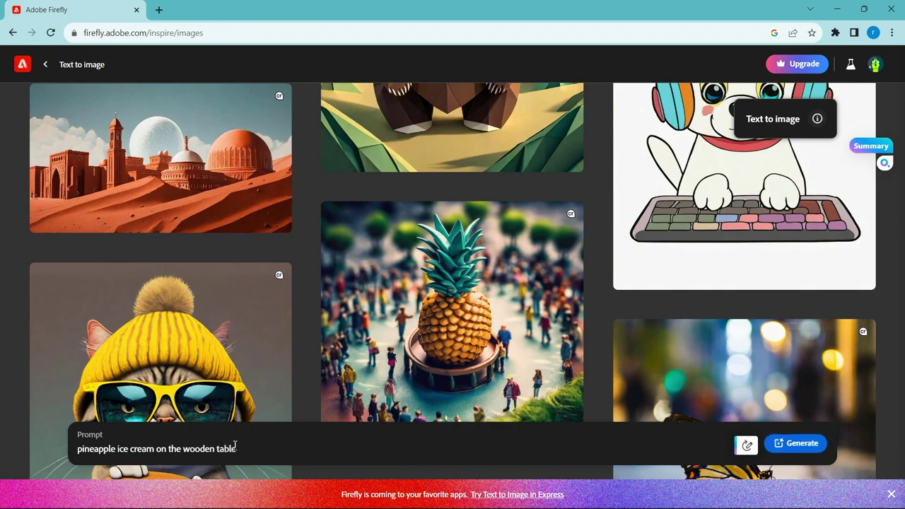
key(Return)
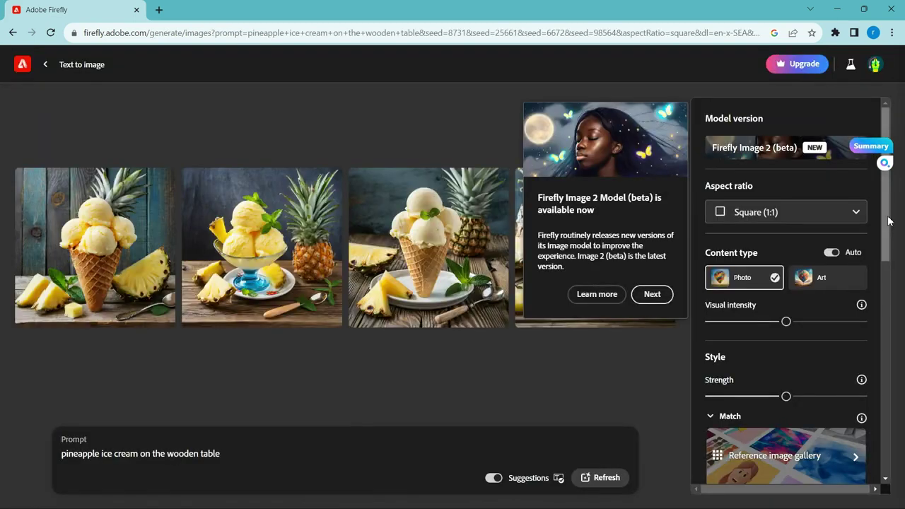
View the four generated pineapple ice cream images full size.
click(85, 228)
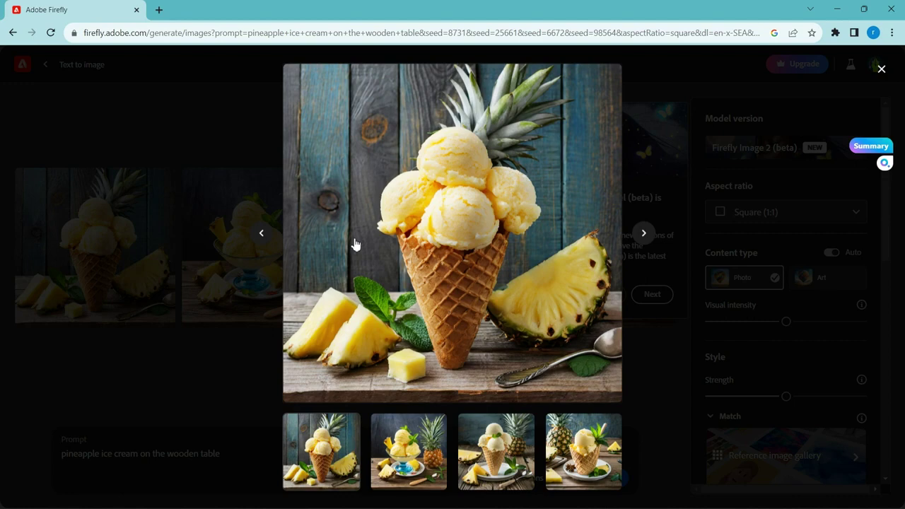
click(645, 235)
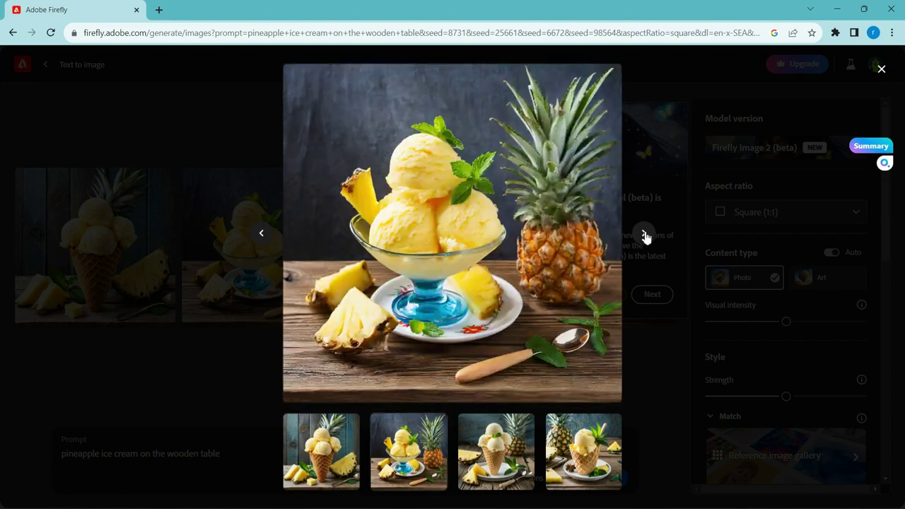
click(645, 236)
click(645, 236)
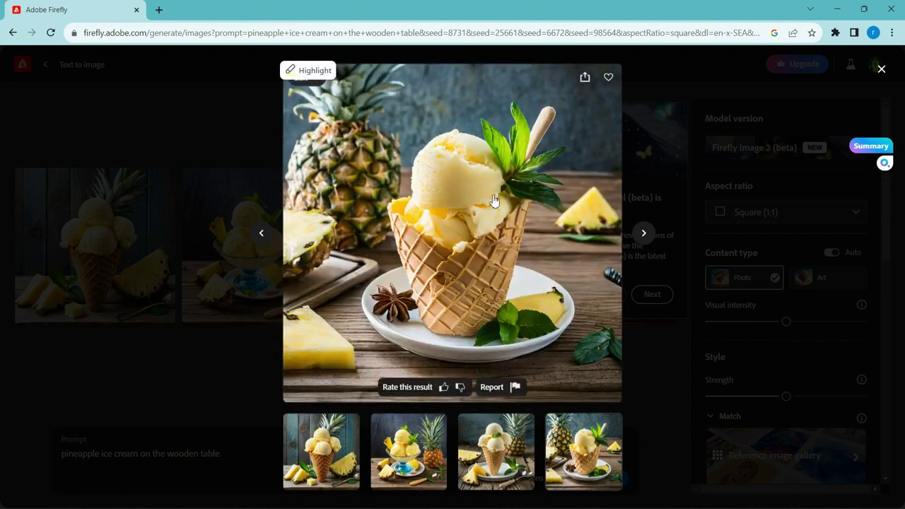
Download the waffle-cone pineapple ice cream image as a PNG.
click(584, 80)
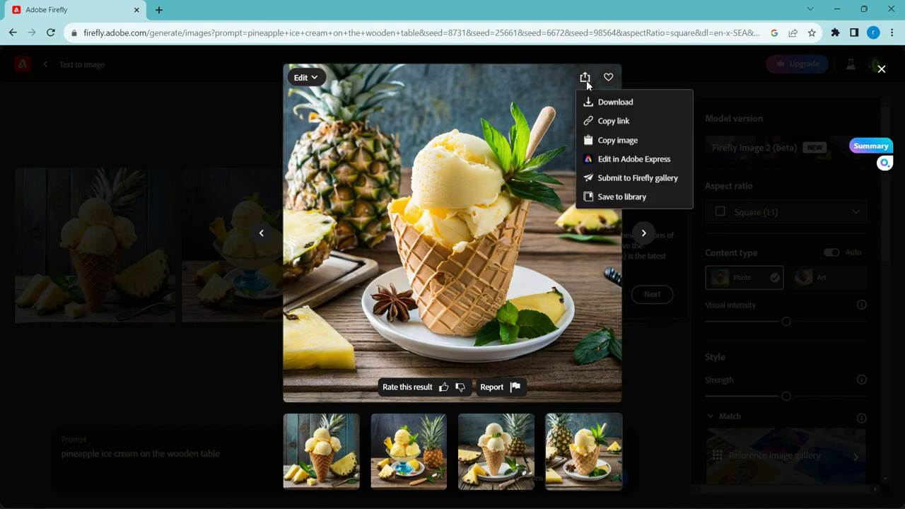
click(594, 104)
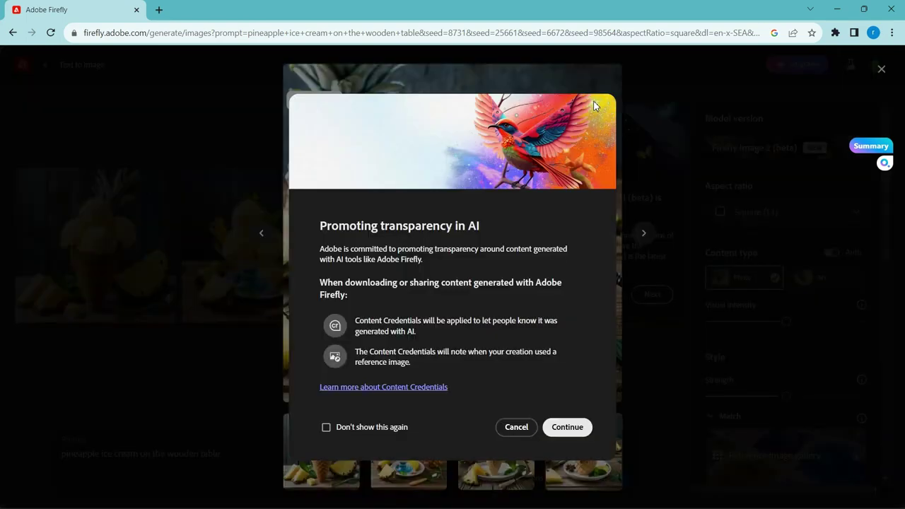
click(567, 426)
click(162, 202)
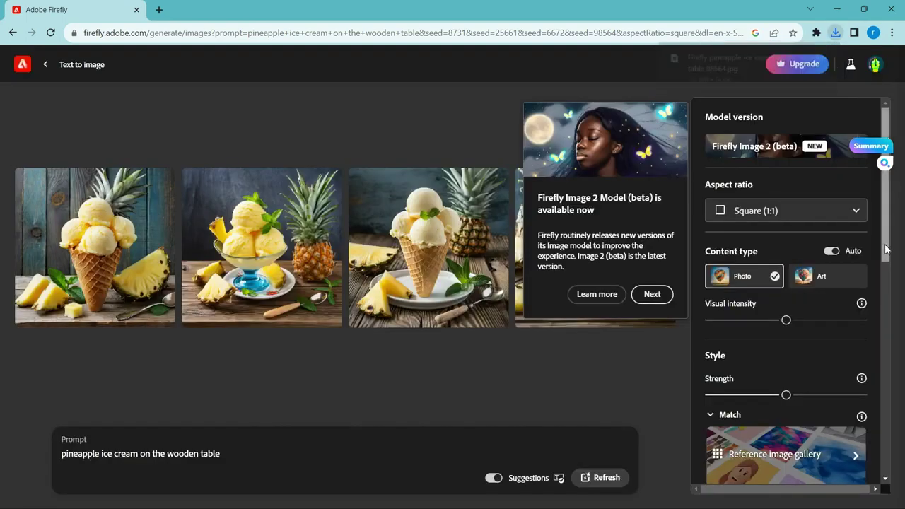
click(836, 212)
Keep the 1:1 aspect ratio, review the photo settings, and return to the Text to image start page.
click(828, 291)
scroll(820, 283, down, 6)
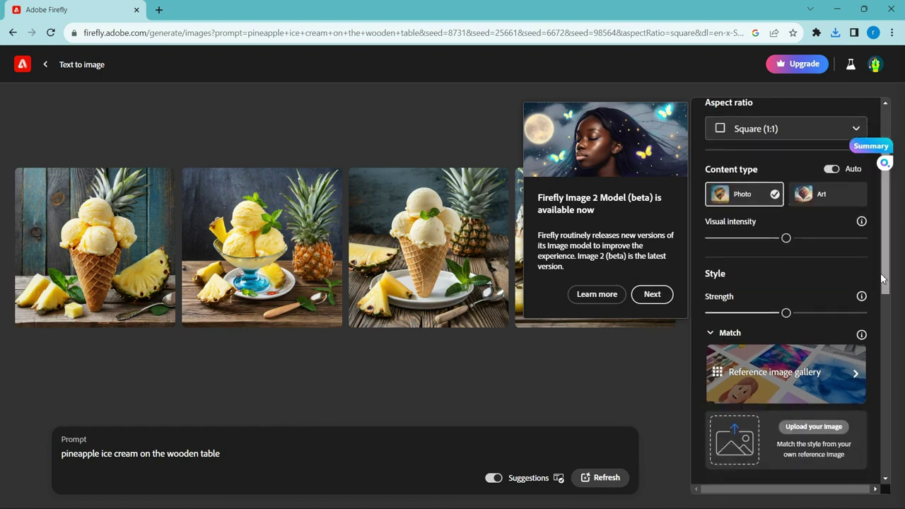
scroll(855, 396, down, 2)
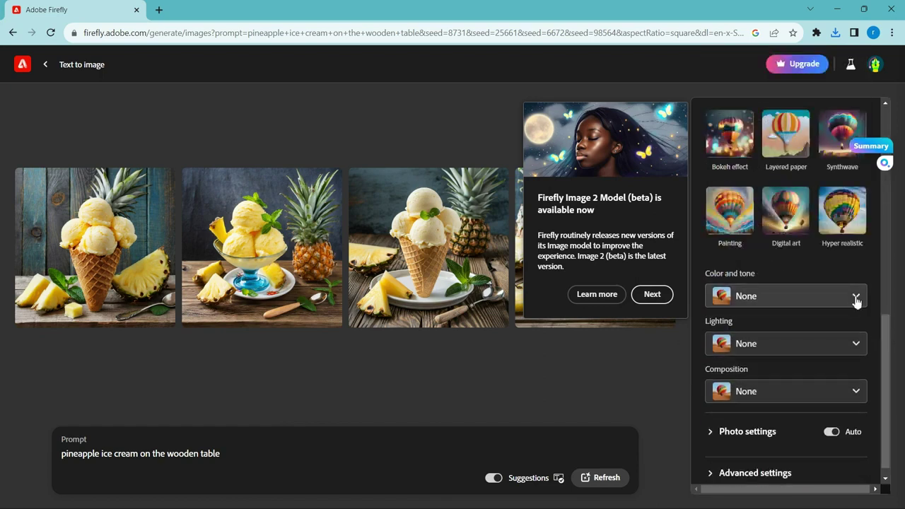
click(742, 415)
scroll(884, 423, down, 2)
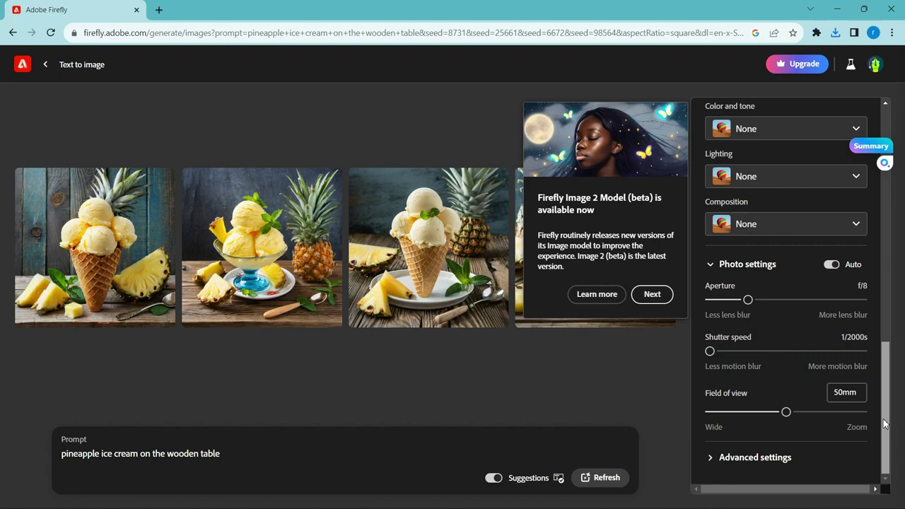
click(45, 65)
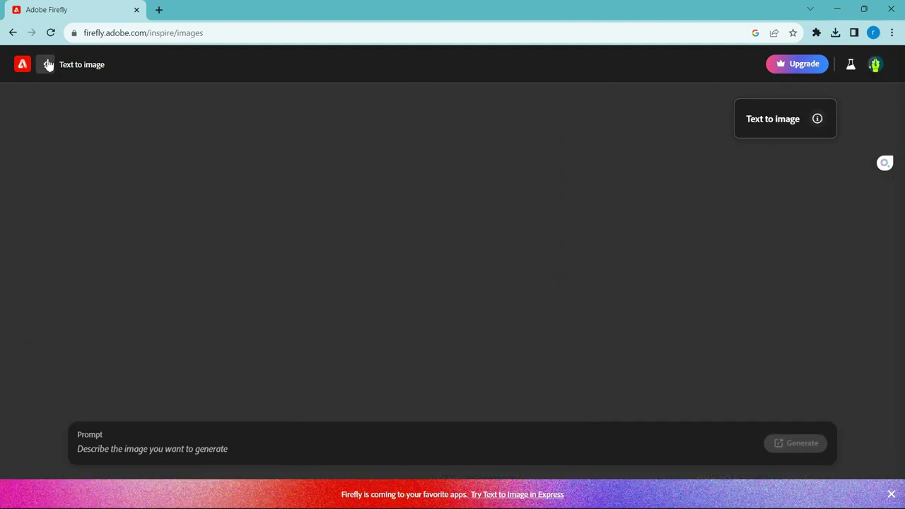
Return to the Firefly home page, dismiss What's new, and open Generative fill.
click(48, 65)
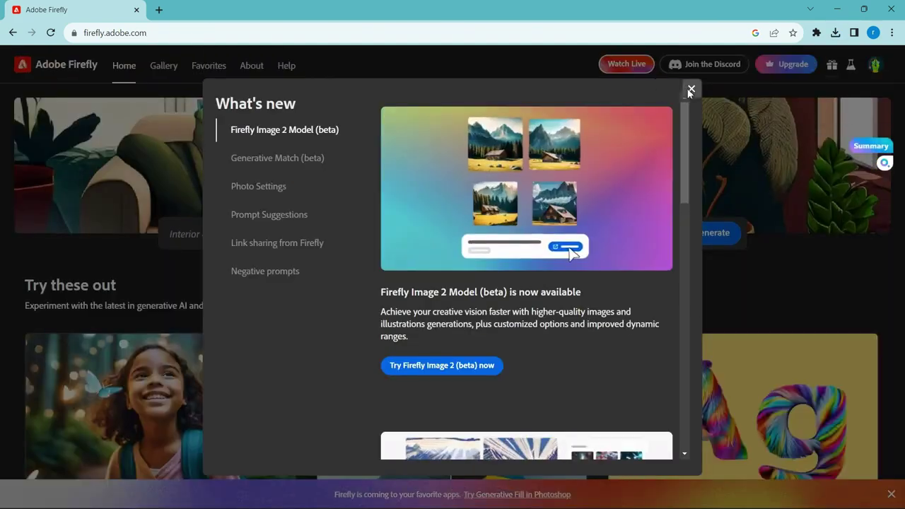
click(691, 90)
drag(900, 106, 898, 157)
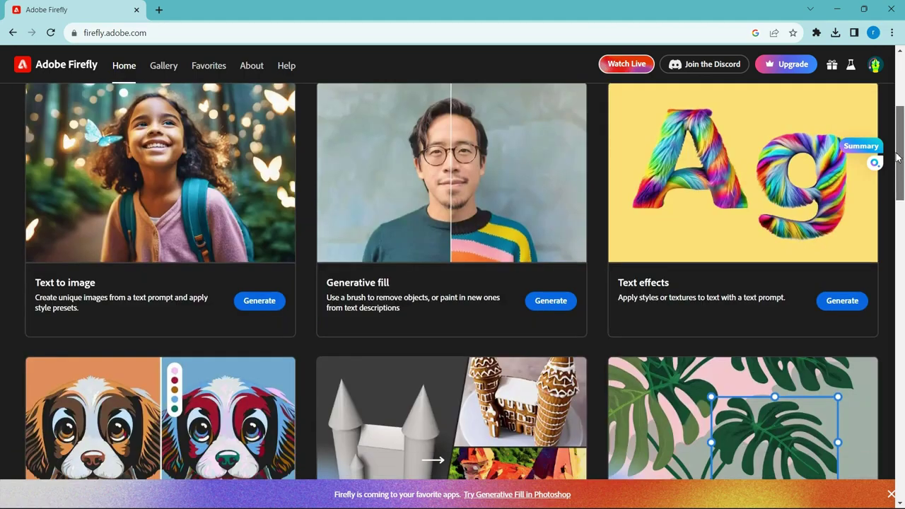
scroll(848, 353, down, 3)
scroll(596, 378, up, 5)
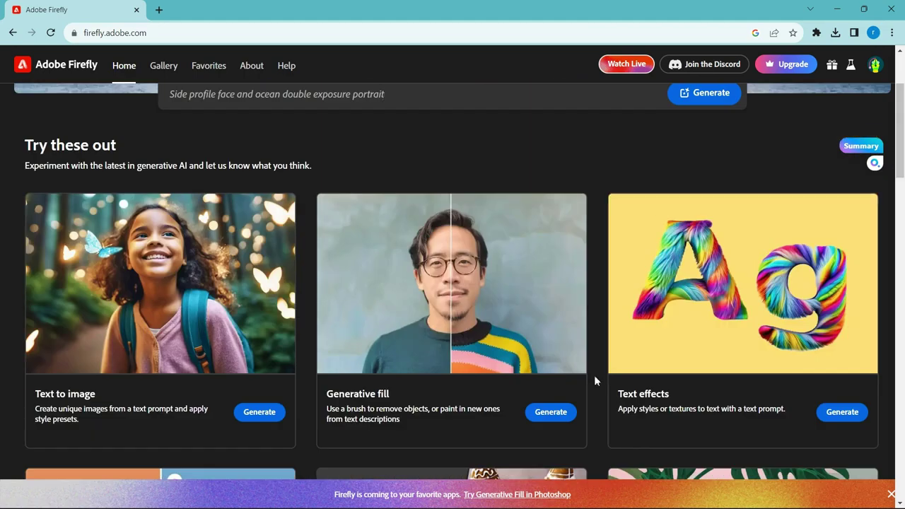
click(539, 413)
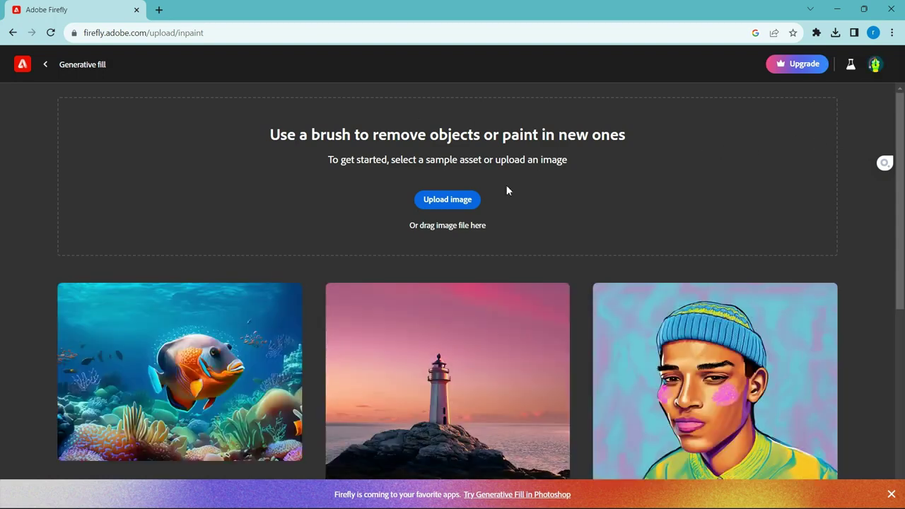
Upload the beach photo of the woman from the Downloads folder.
click(469, 201)
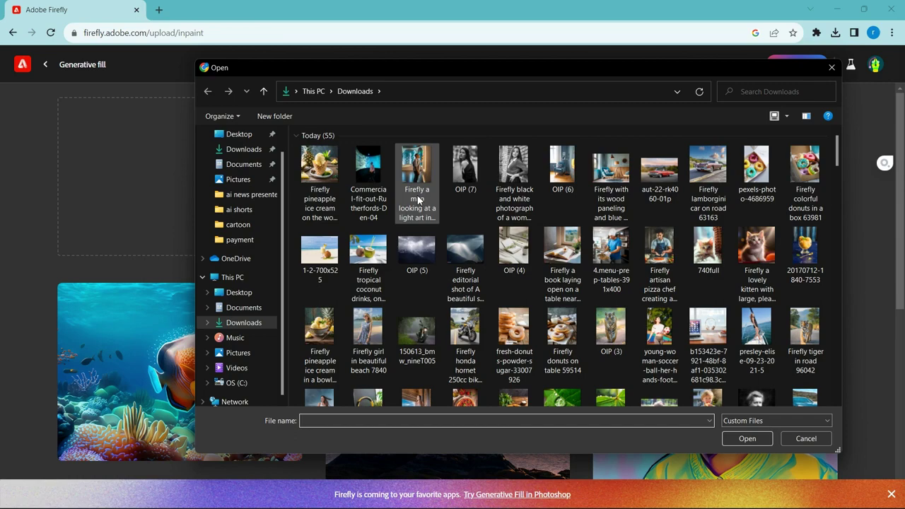
click(466, 170)
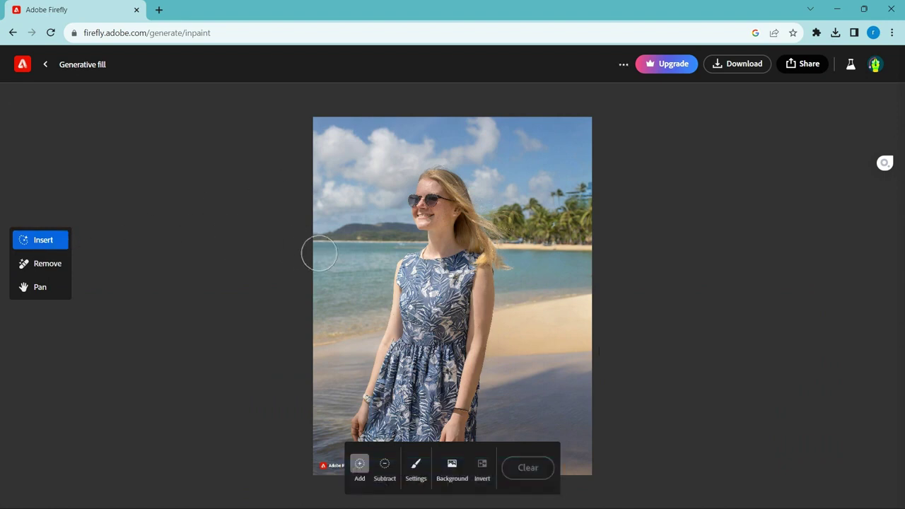
Insert a ship on the water at the photo's left edge.
mouse_move(319, 253)
mouse_down()
mouse_move(336, 256)
mouse_move(325, 274)
mouse_move(304, 280)
mouse_up()
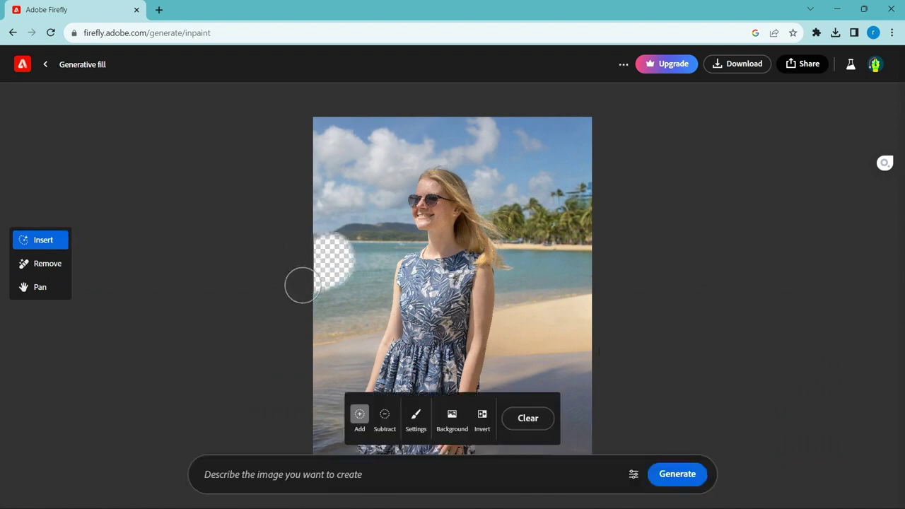
click(271, 479)
text(ship)
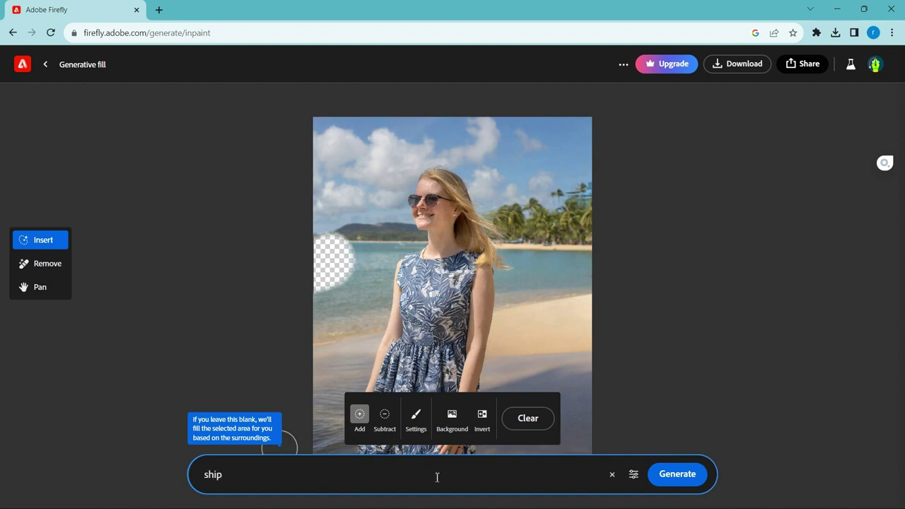
click(654, 477)
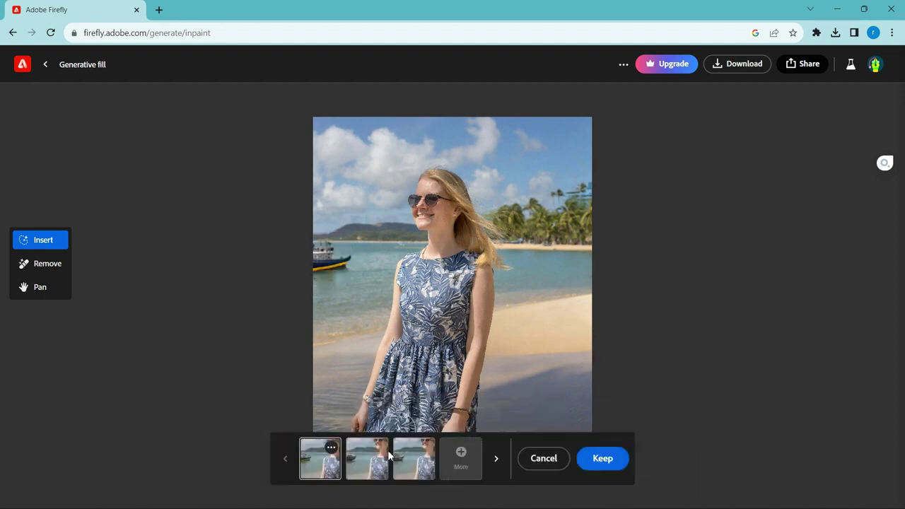
Choose the third boat variation and download the photo.
click(373, 468)
click(405, 463)
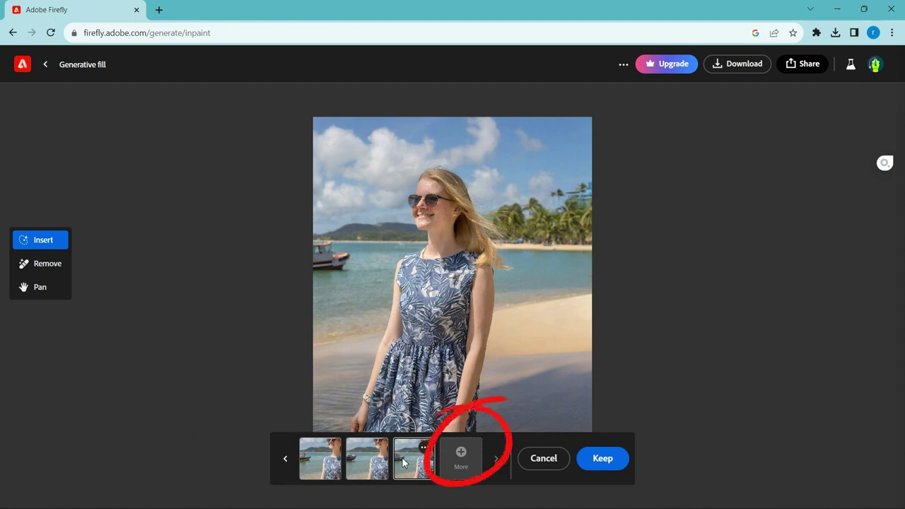
click(732, 65)
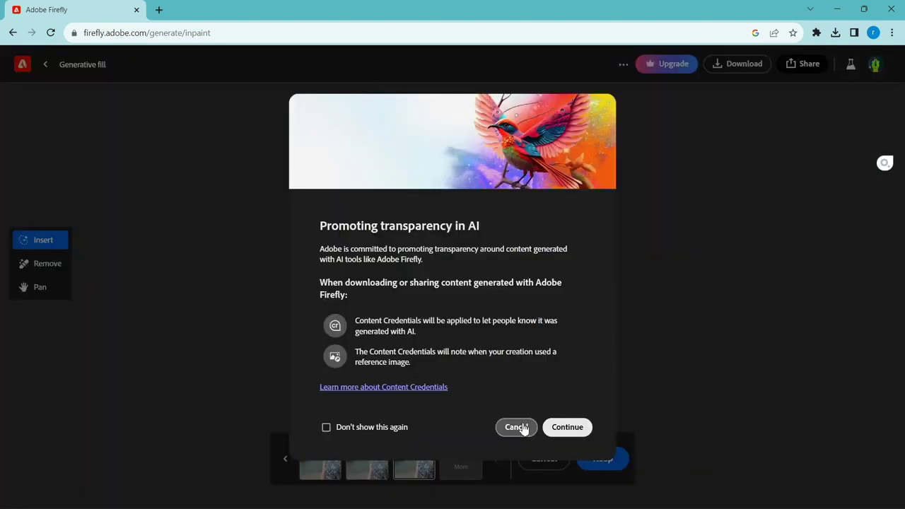
click(568, 428)
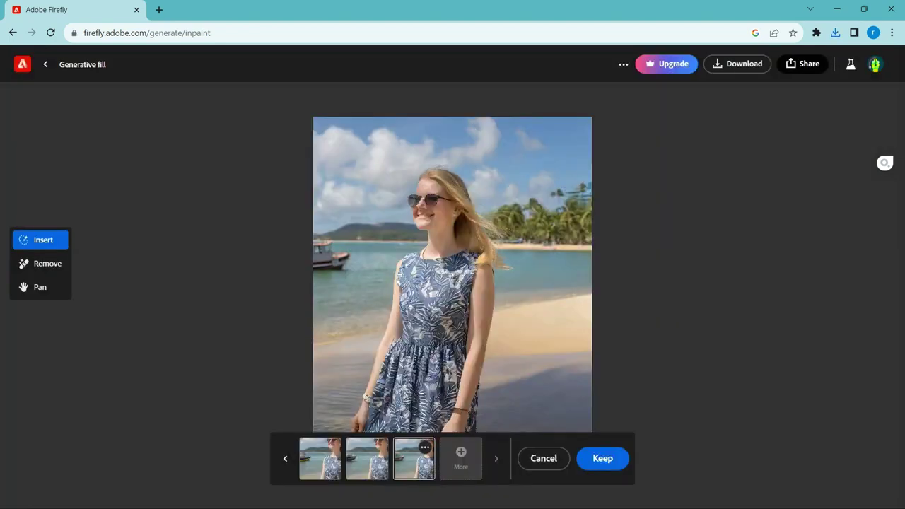
Keep the boat result and generate a forest background with 'add background girl in forest'.
click(582, 454)
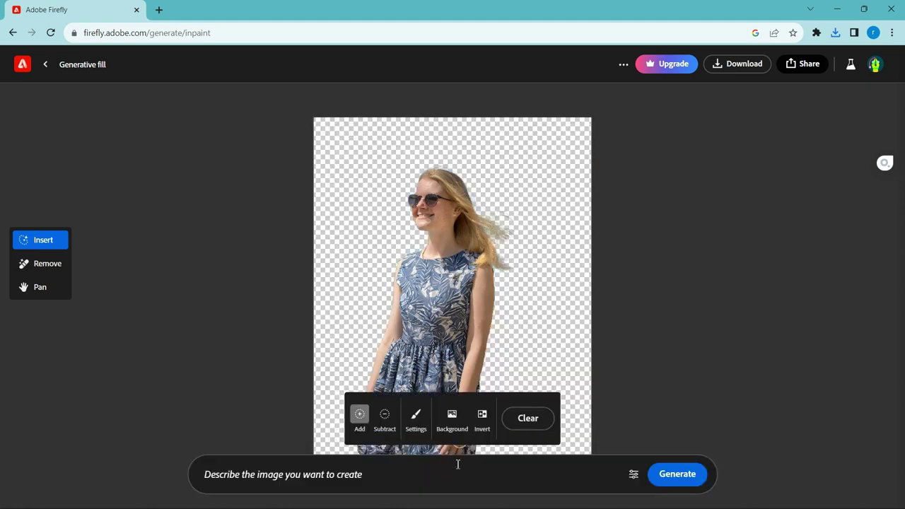
click(457, 463)
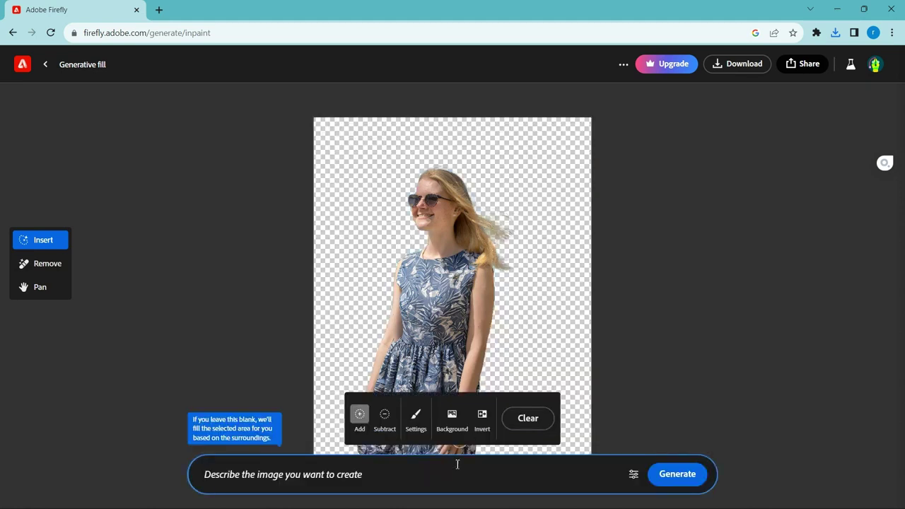
text(add background girl in forest)
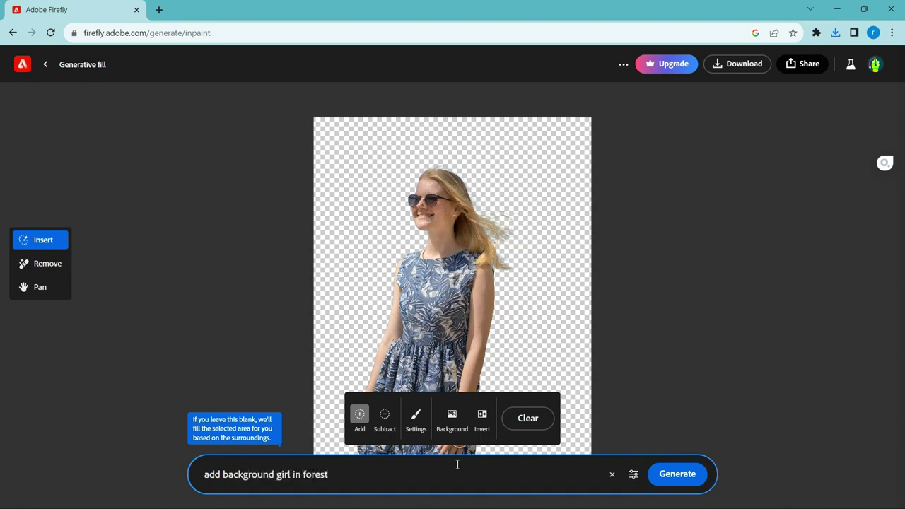
key(Return)
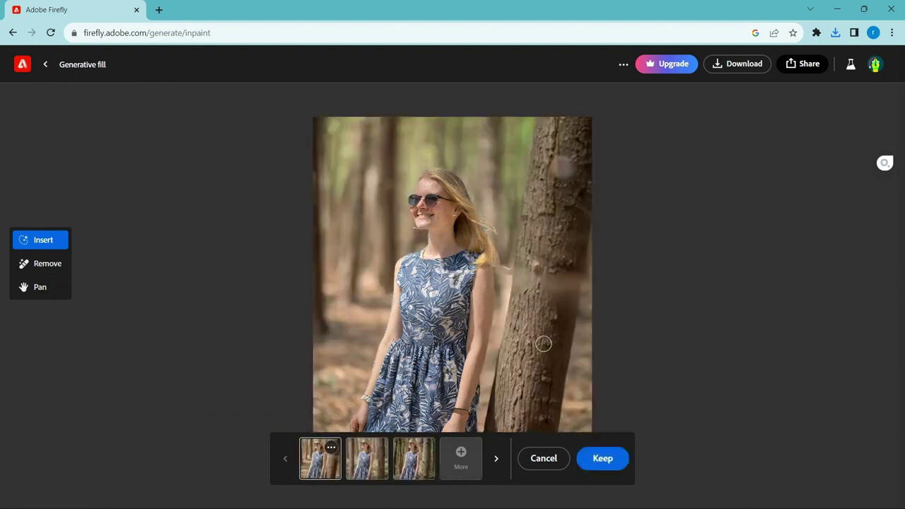
Compare the forest background variations and settle on the second one.
click(372, 459)
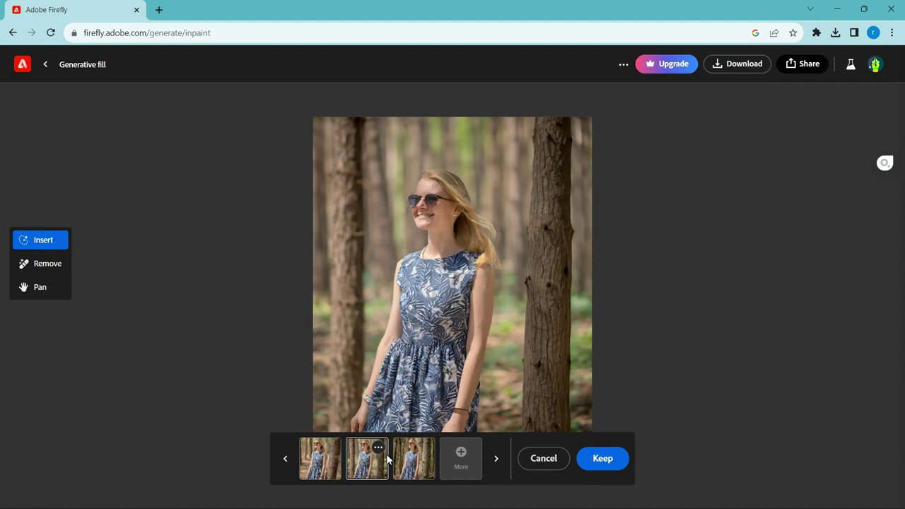
click(409, 459)
click(367, 461)
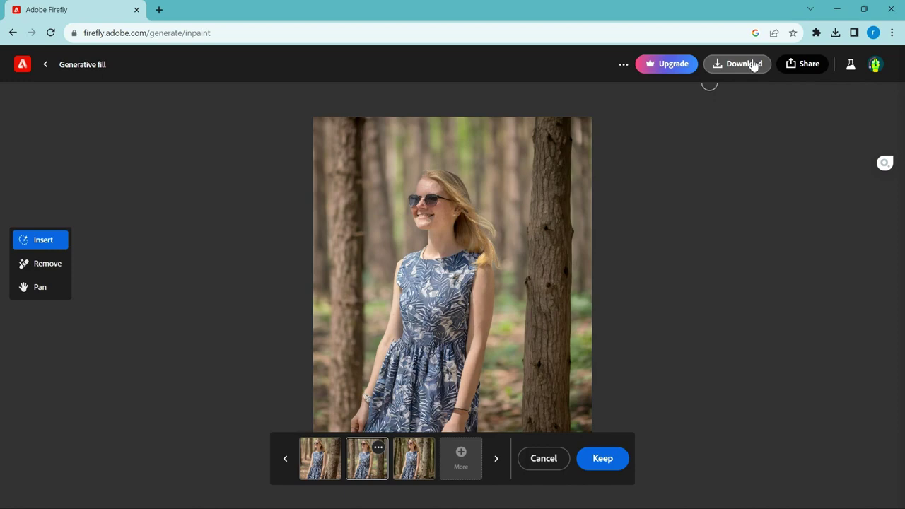
Download the forest version of the photo, suppressing the transparency notice for future downloads.
click(754, 66)
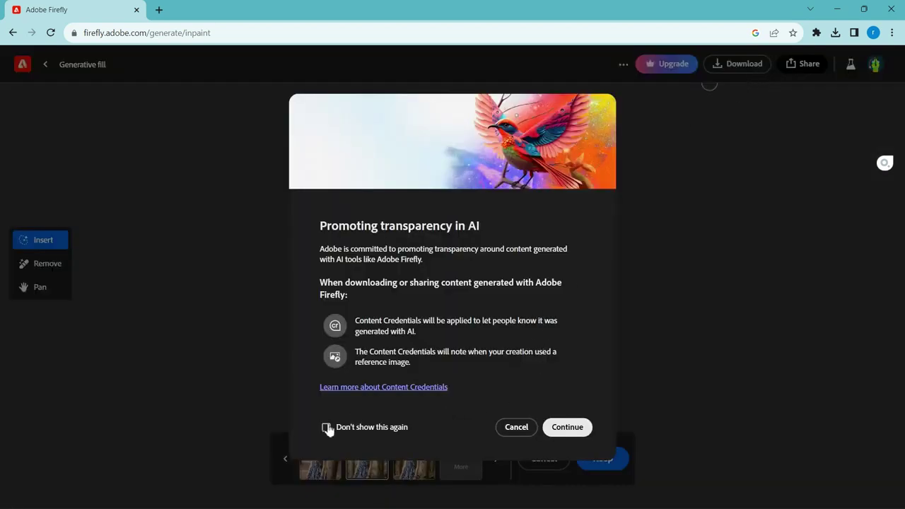
click(327, 428)
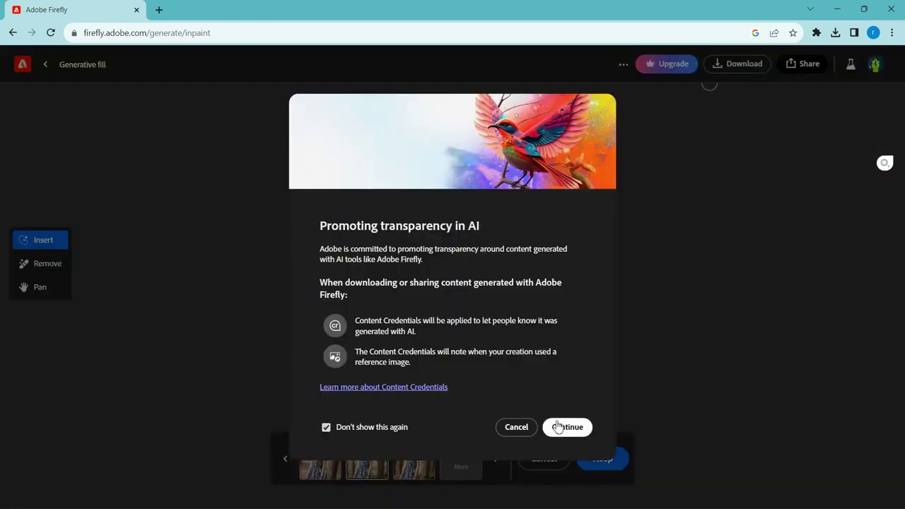
click(562, 426)
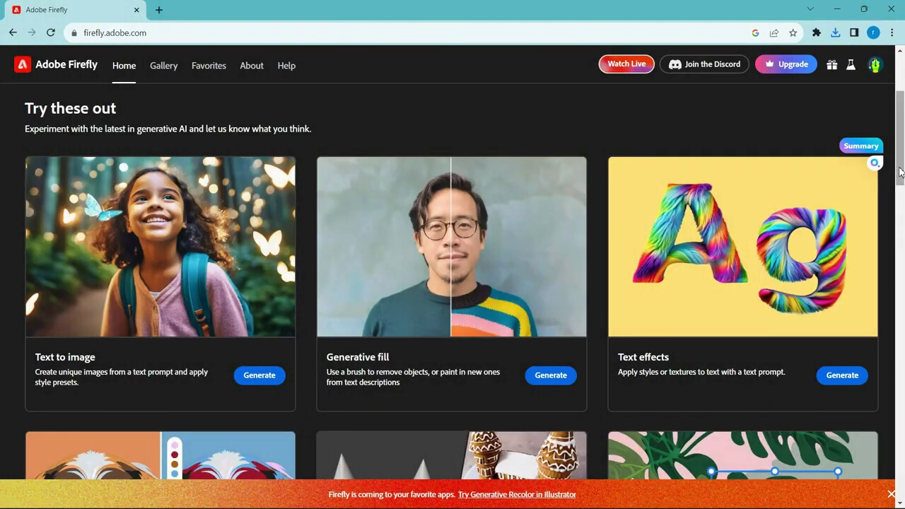
Launch Text effects for the letter A and begin the prompt 'like a woode…'.
mouse_move(901, 172)
mouse_down()
mouse_move(900, 237)
mouse_move(900, 179)
mouse_up()
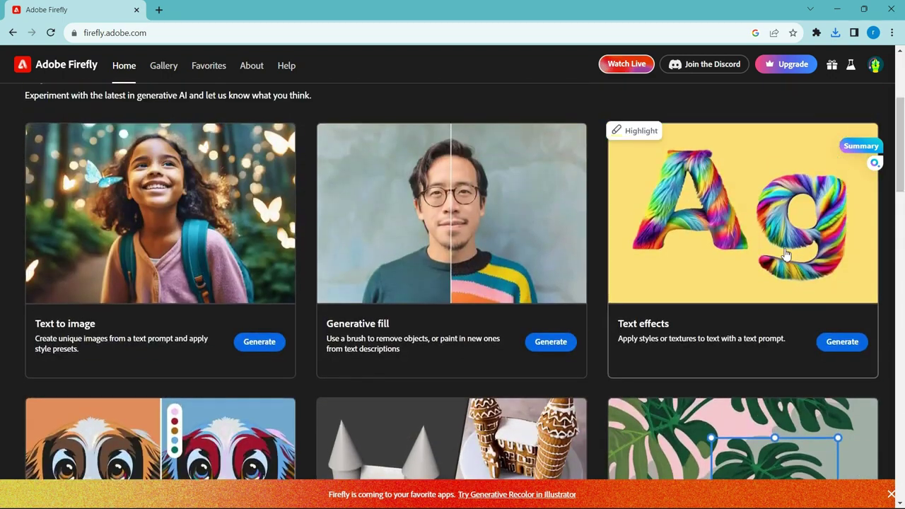
click(801, 280)
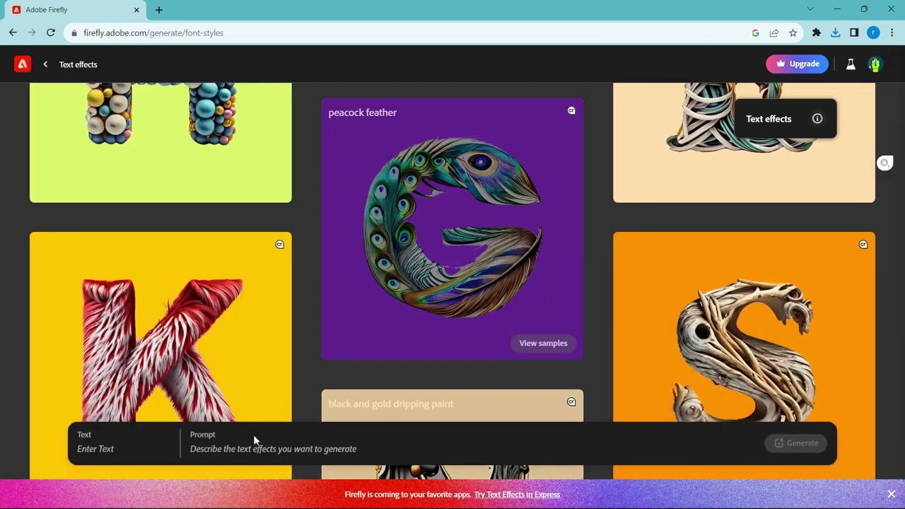
click(219, 453)
text(like a wooden)
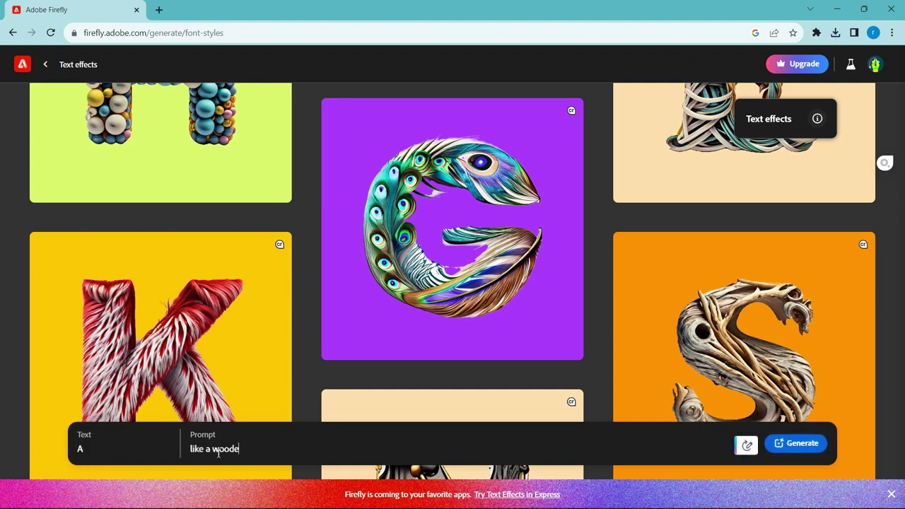